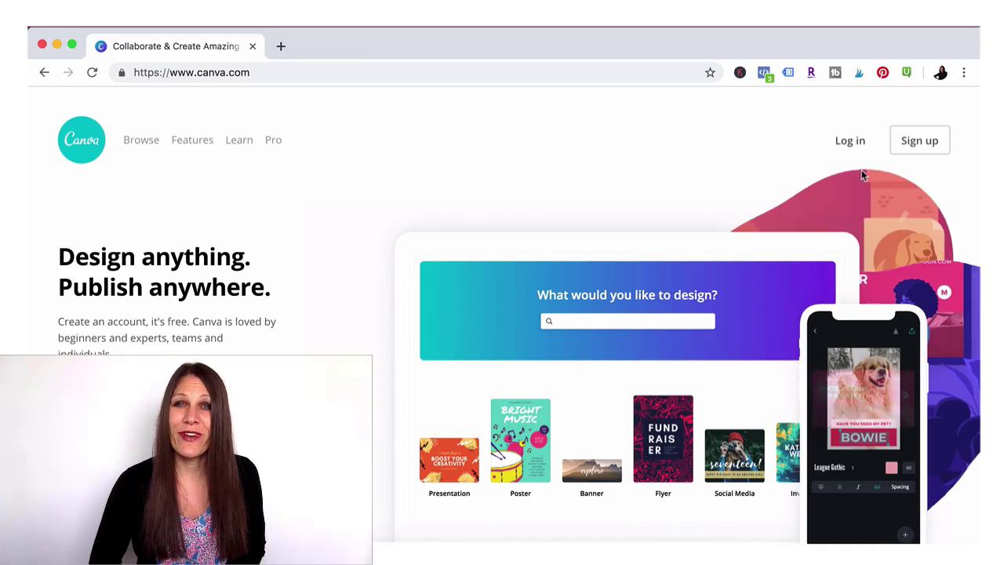
Sign in to Canva and start a blank 1080 × 1080 Instagram Post design.
click(915, 145)
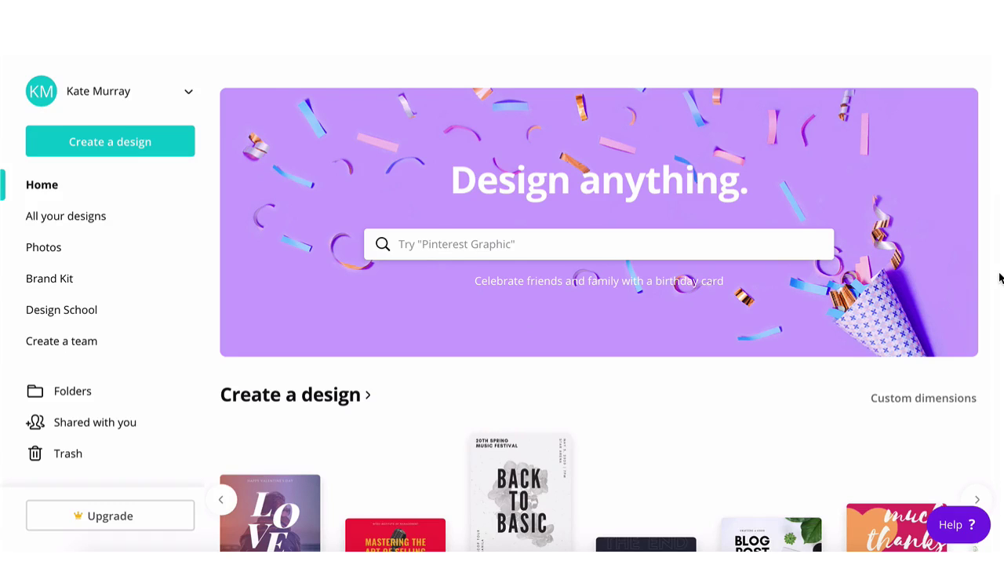
scroll(1000, 277, down, 2)
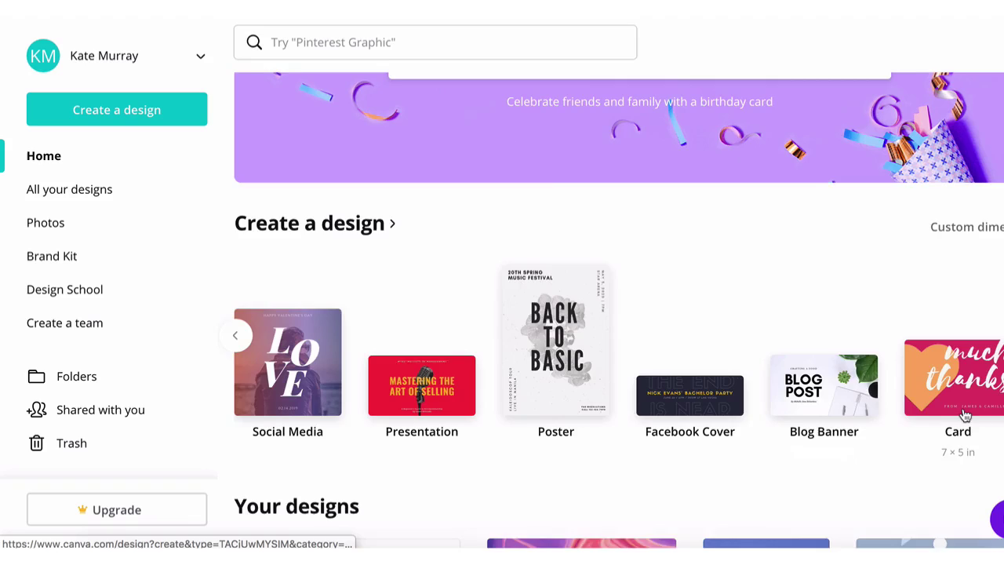
scroll(957, 453, up, 3)
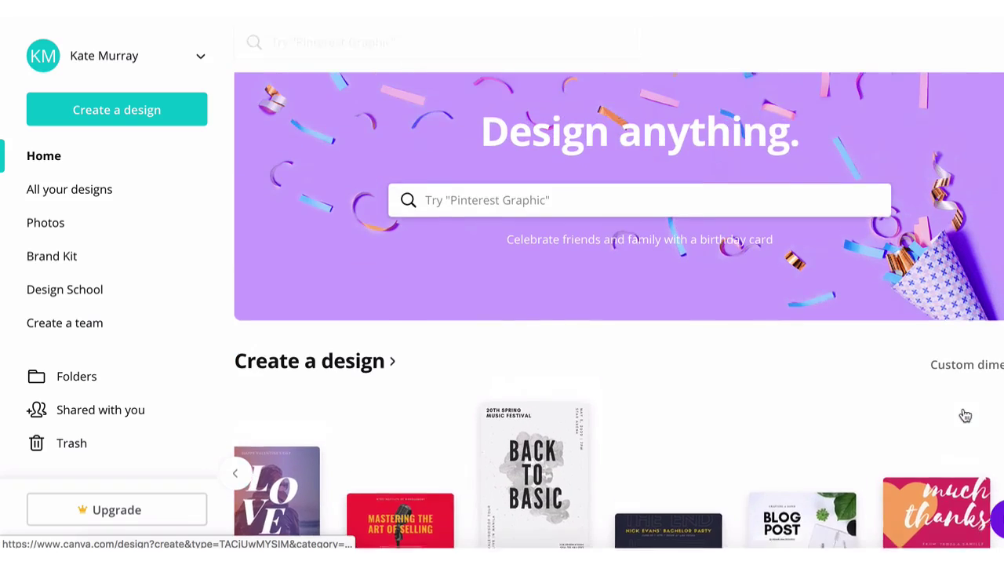
click(560, 220)
text(in)
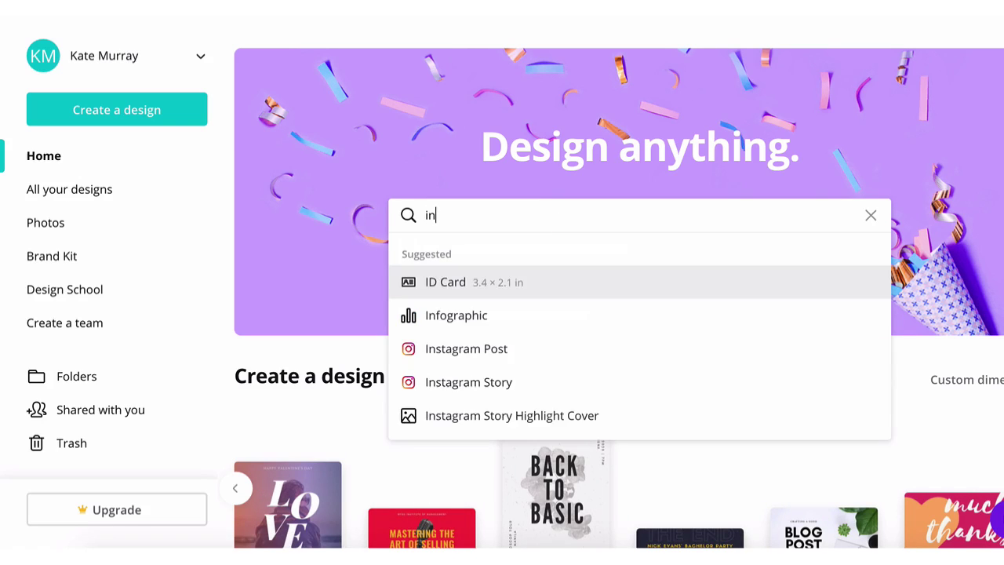
text(stagram)
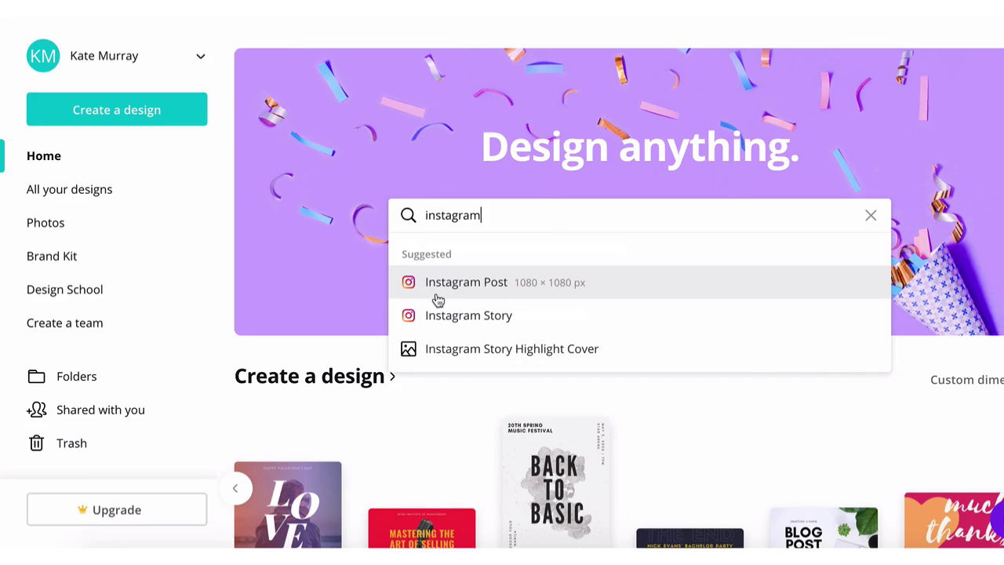
click(437, 295)
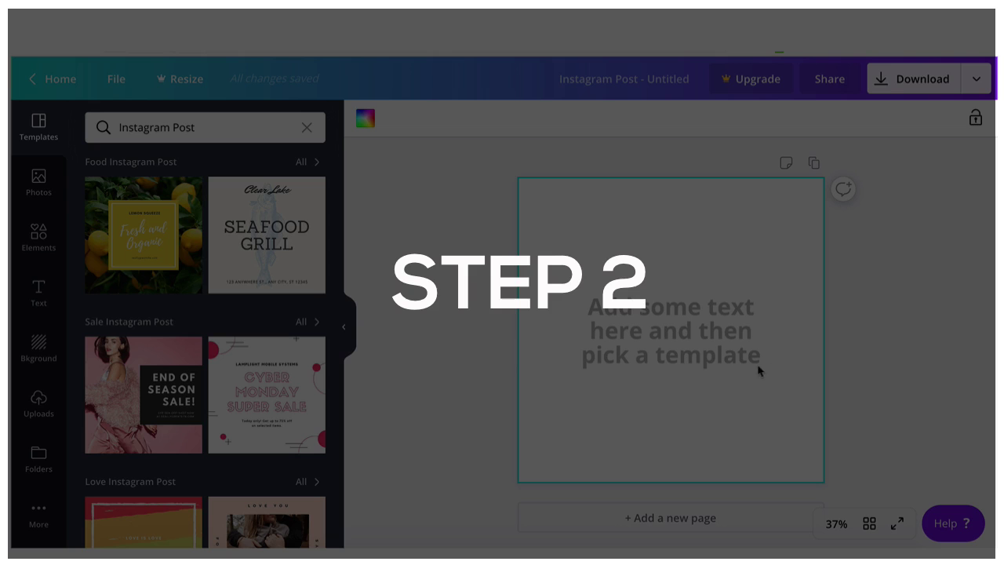
Replace the placeholder text with 'VOGUE' and 'MEDIA' on two lines, both in bold.
click(732, 361)
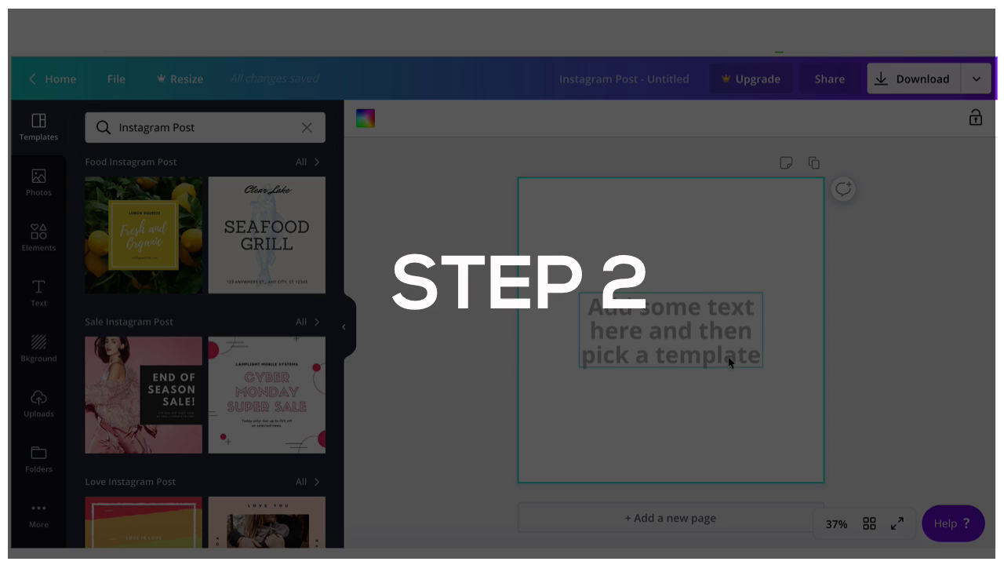
click(659, 331)
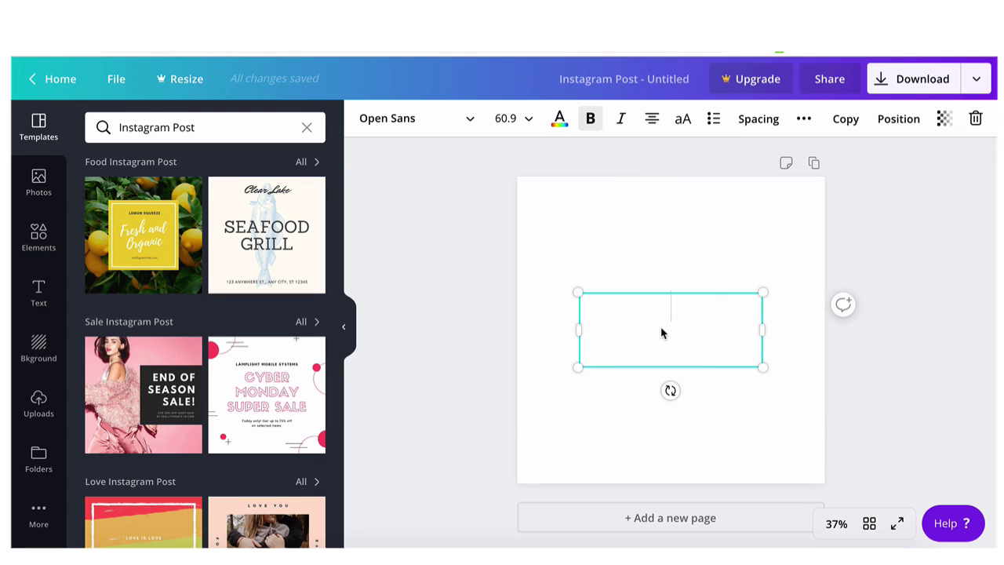
text(V)
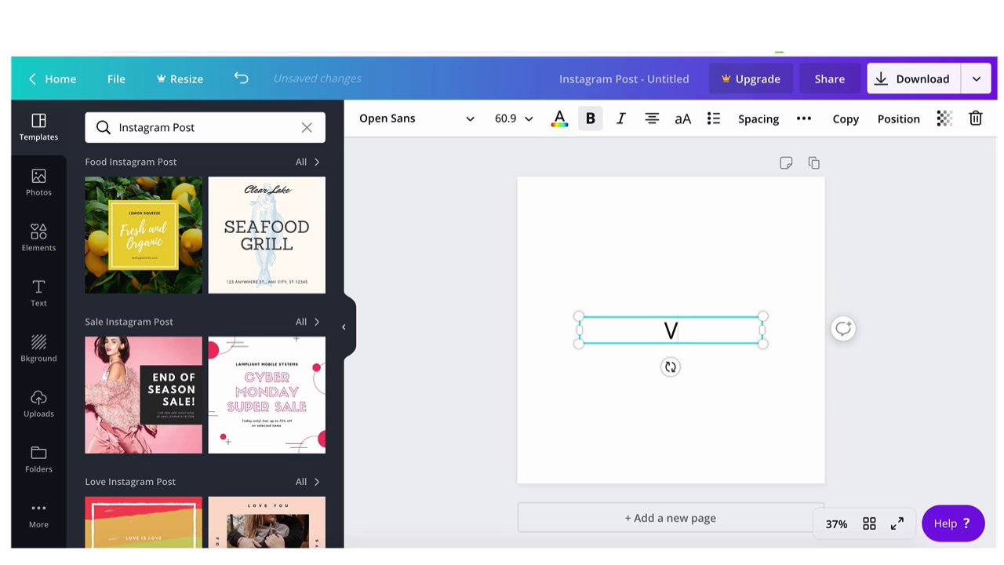
text(OGUE)
key(Return)
key(ctrl+b)
text(MED)
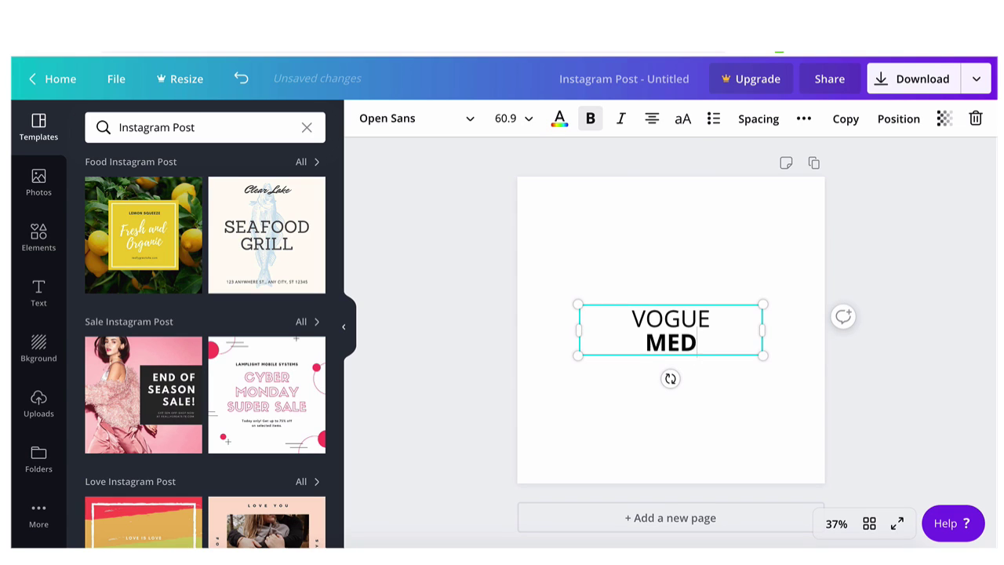
text(IA)
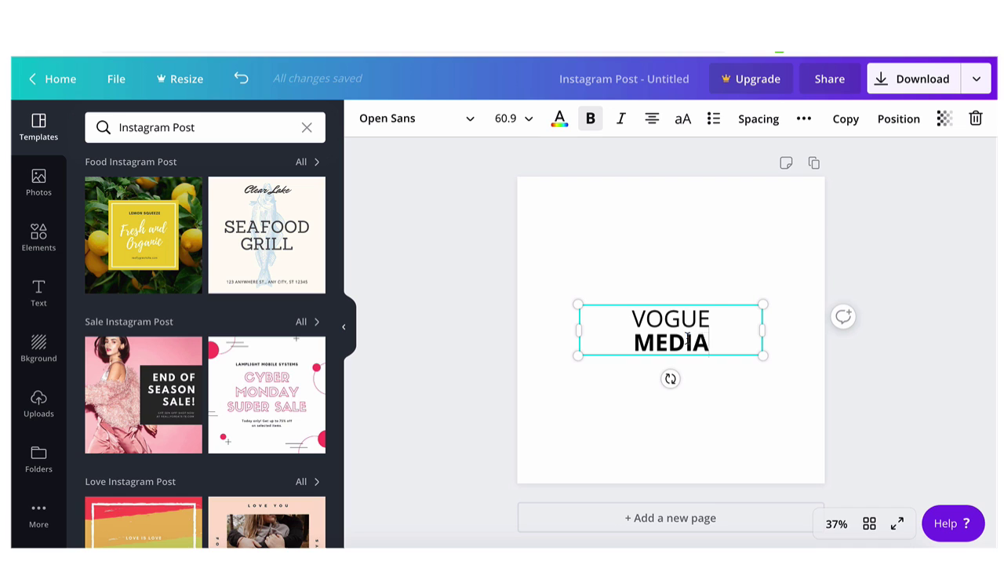
key(shift+Up)
key(shift+Left)
key(shift+Left)
key(shift+Left)
key(shift+Left)
key(shift+Left)
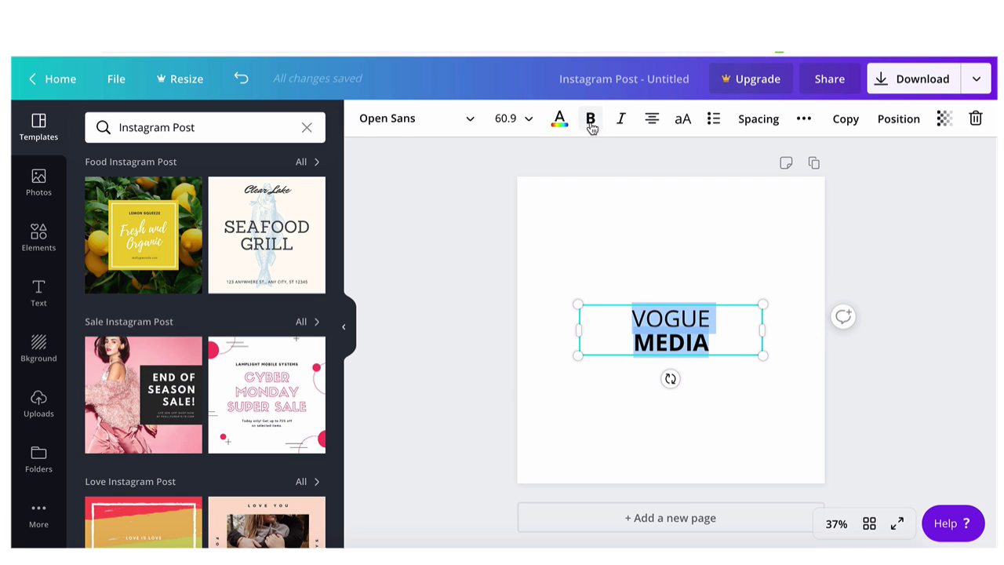
click(592, 127)
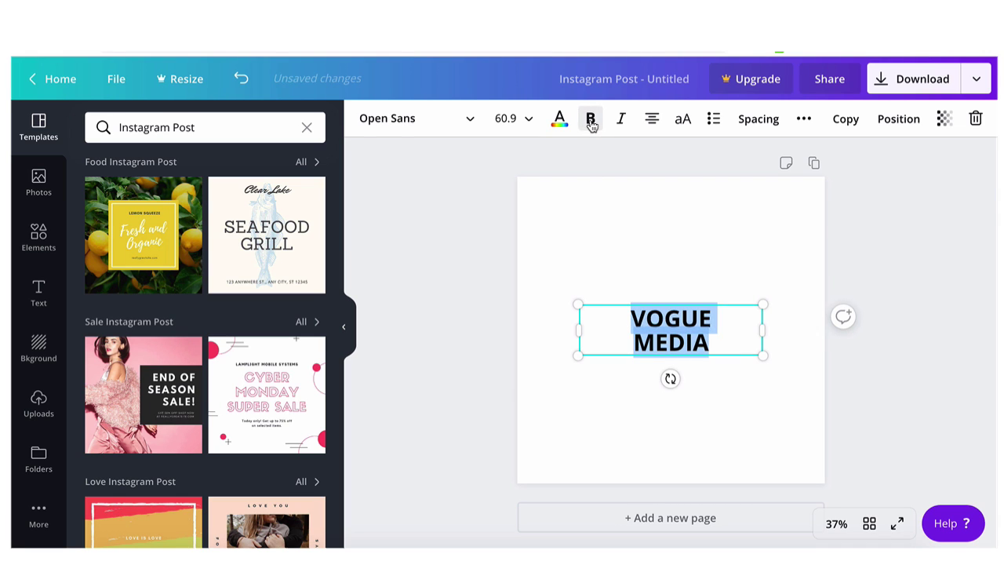
Set the VOGUE MEDIA title to Bebas Neue at size 144.
click(476, 123)
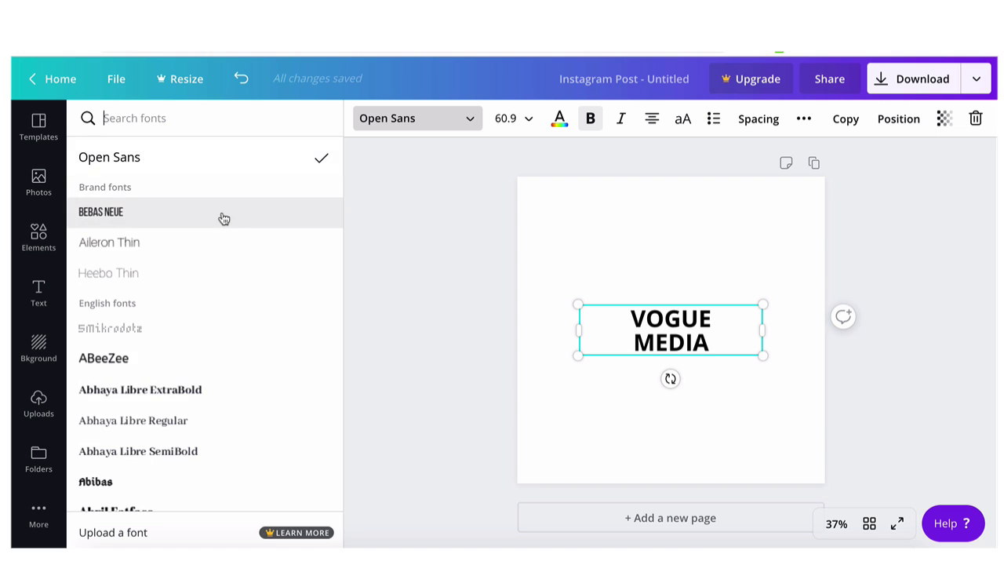
click(223, 218)
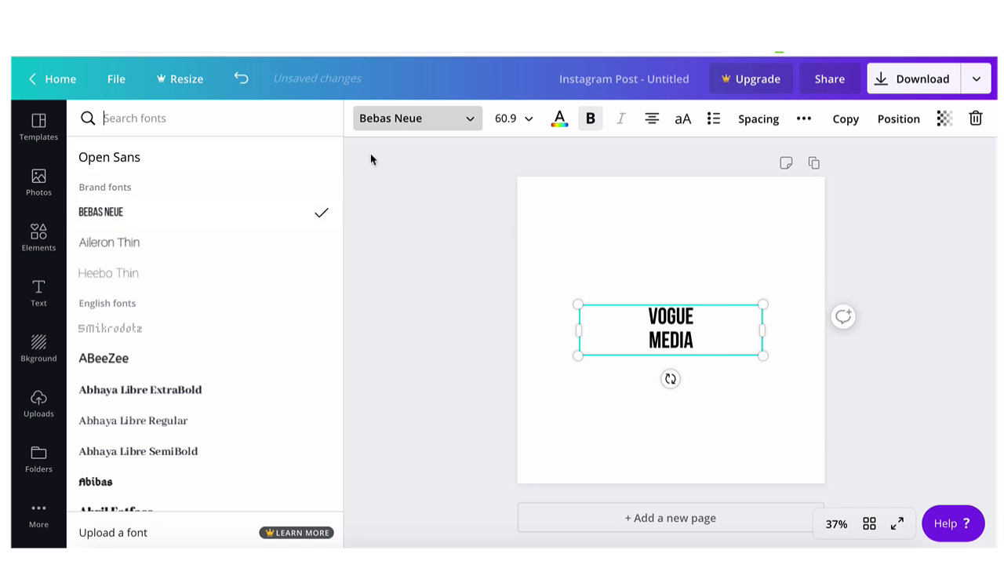
click(516, 120)
scroll(510, 280, down, 5)
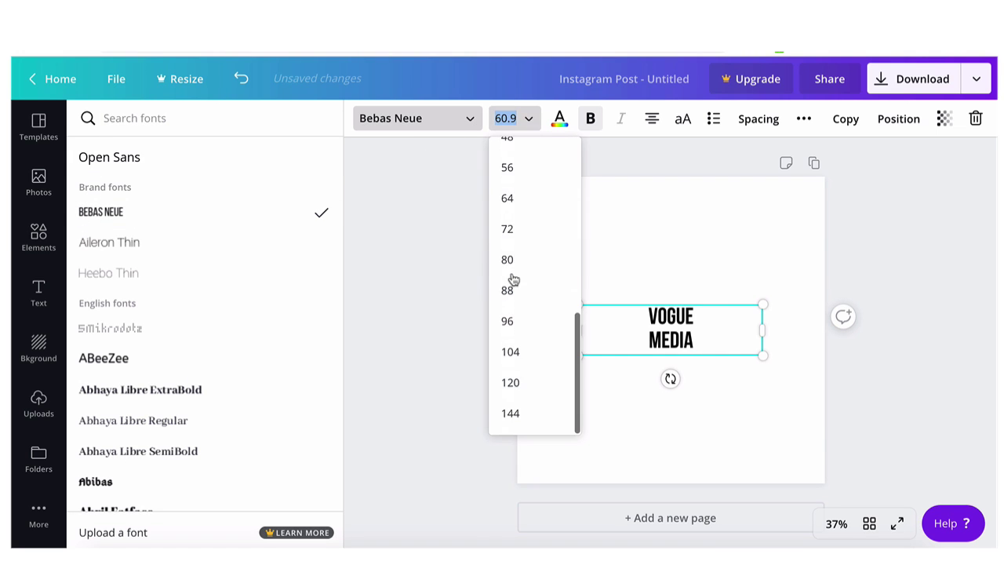
click(511, 424)
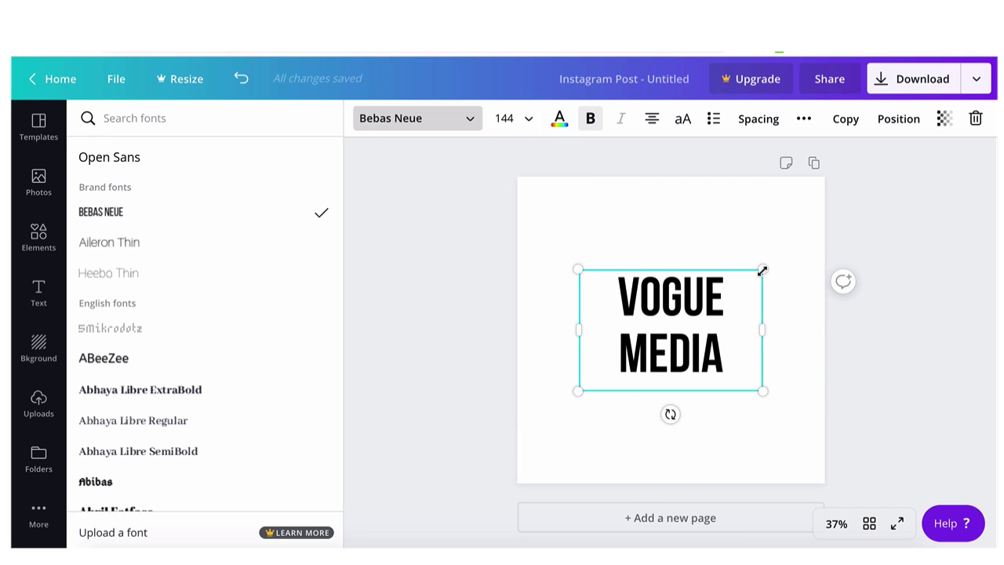
Enlarge the title to size 288 and centre it on the page.
drag(762, 270, 946, 148)
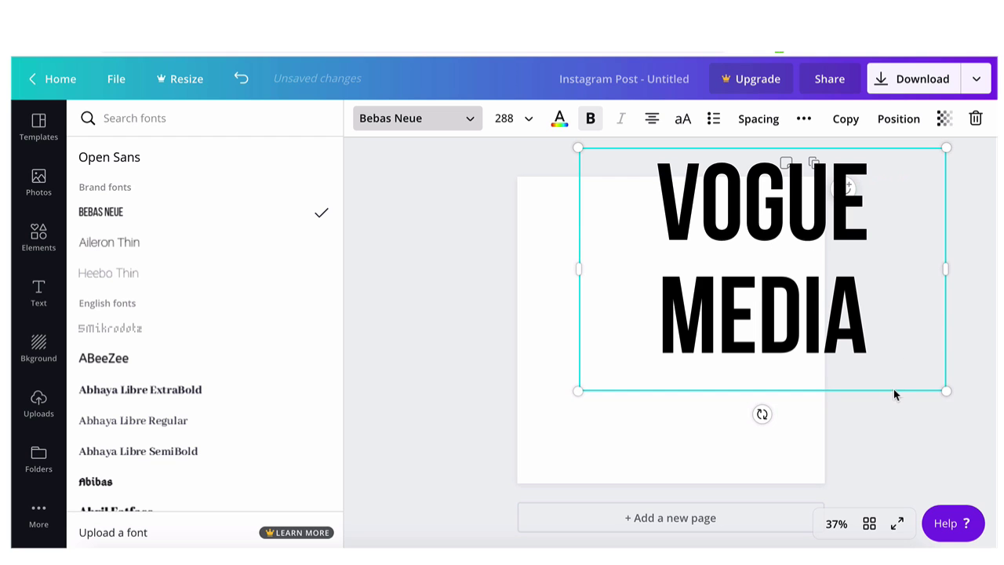
drag(891, 393, 797, 468)
click(405, 359)
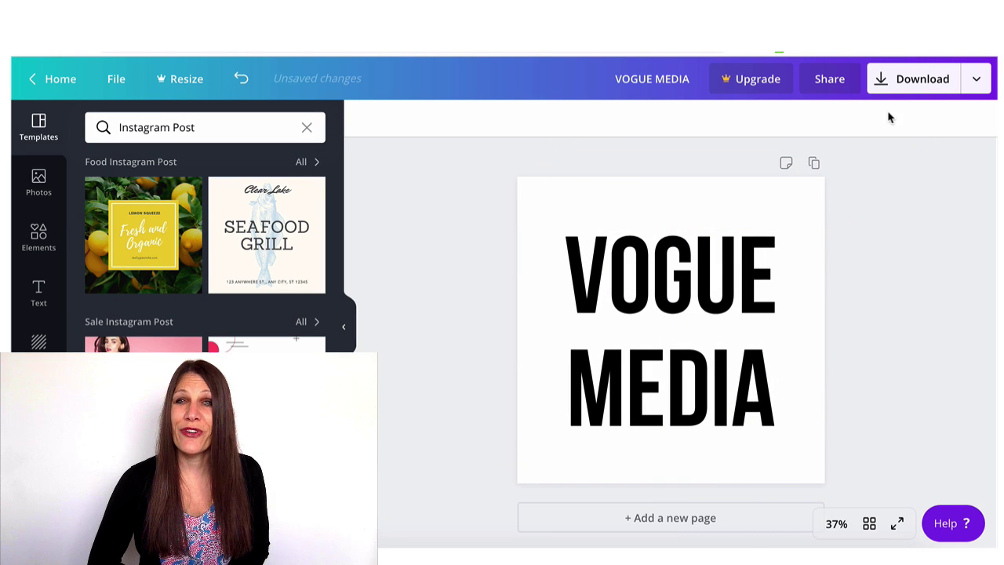
Download the design as a PNG file, VOGUE MEDIA.png.
click(953, 80)
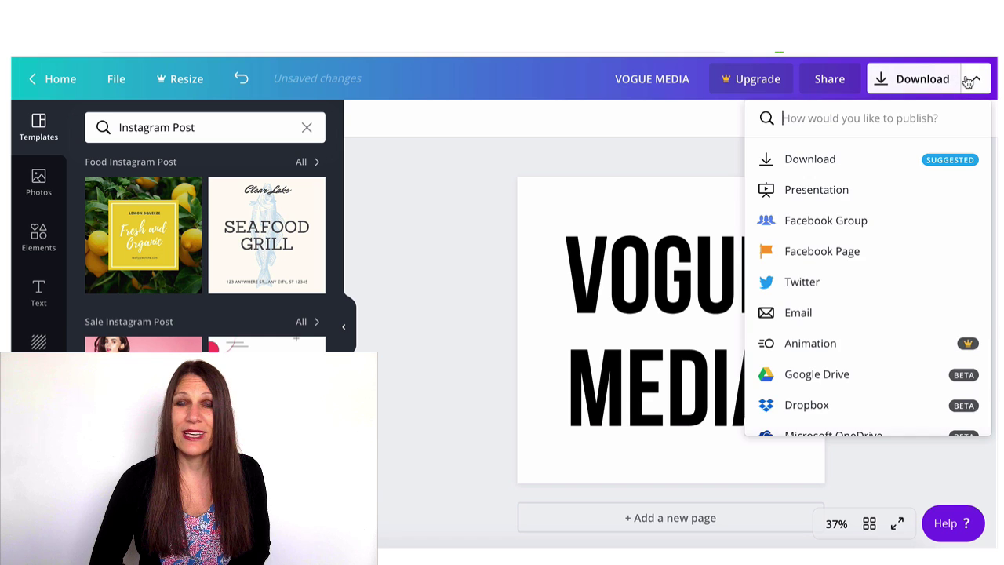
click(820, 162)
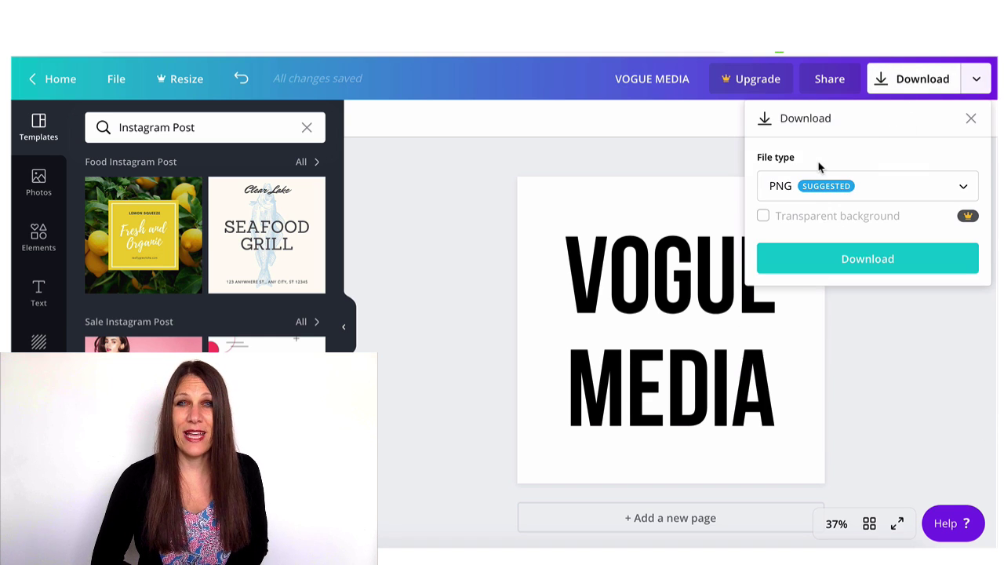
click(940, 185)
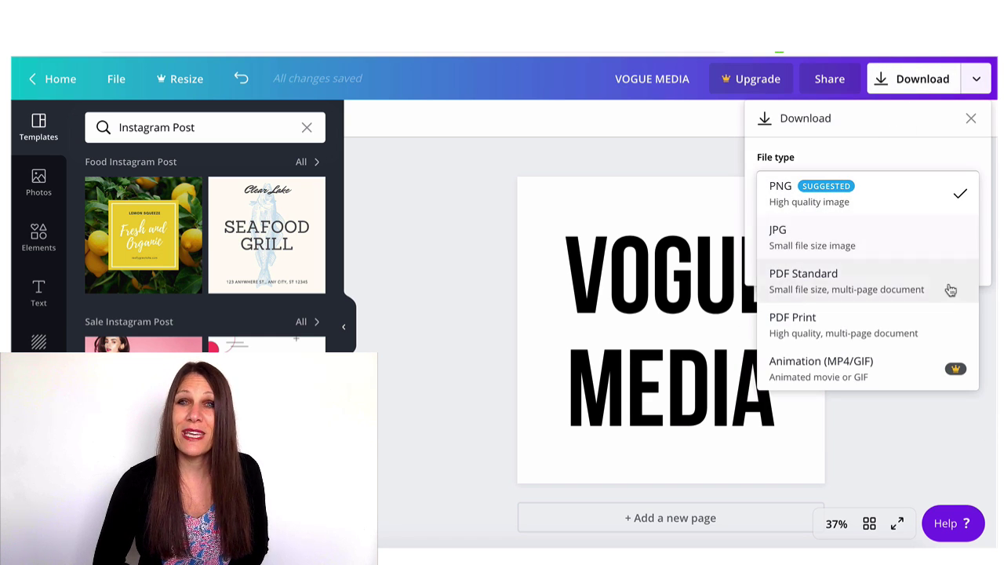
click(899, 207)
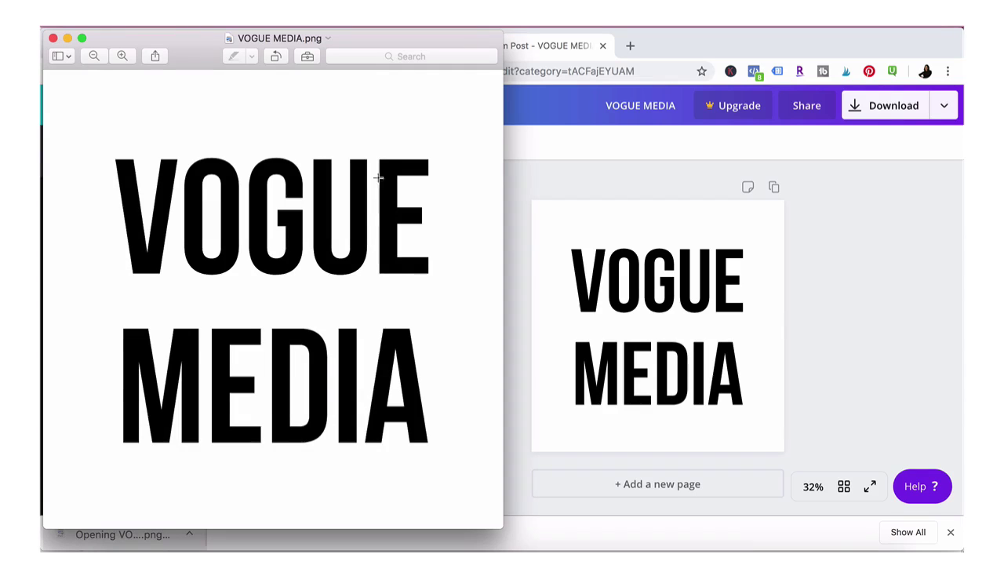
Move the Preview window beside Canva and show the Markup toolbar.
drag(382, 37, 622, 37)
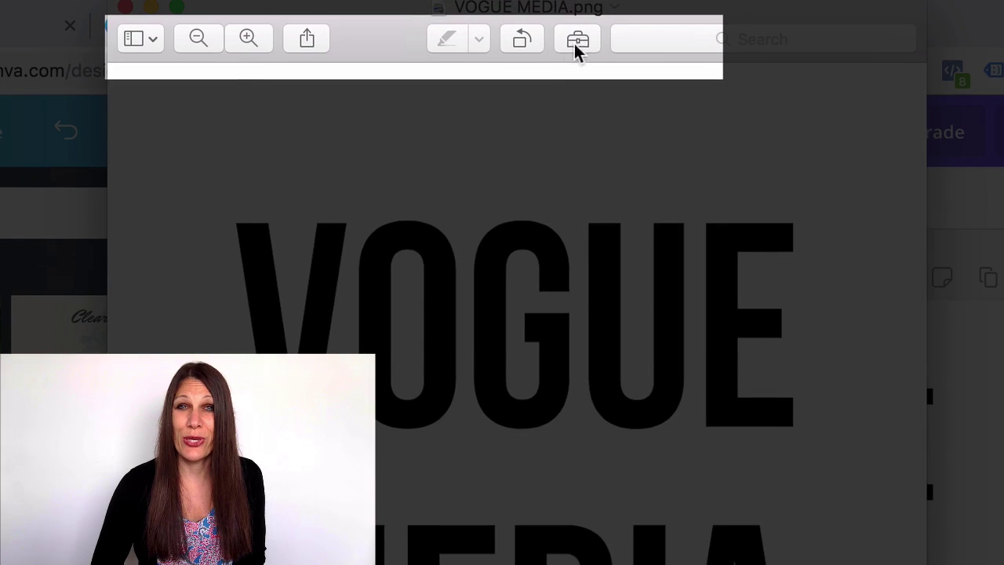
click(587, 37)
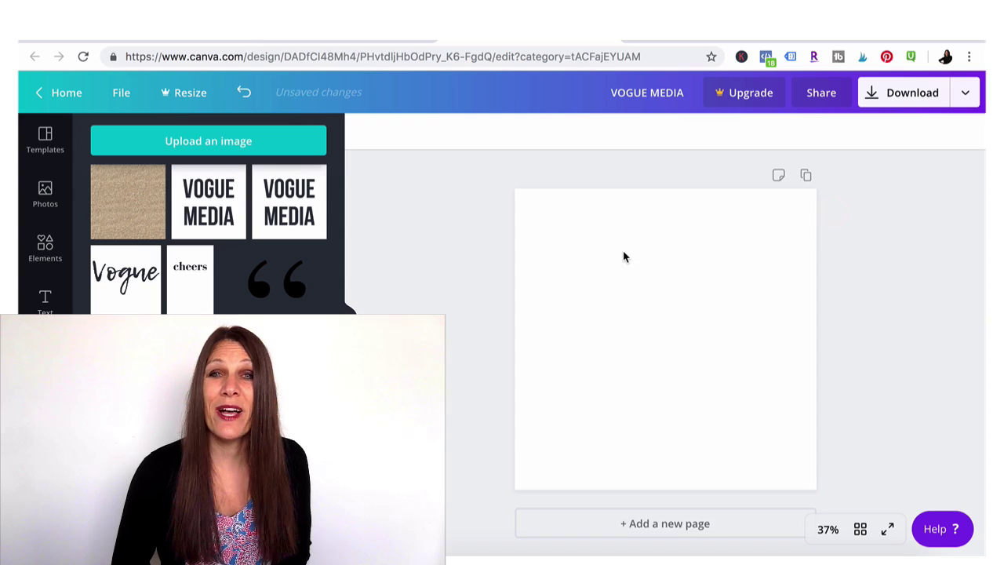
Upload vogue-no-bg.png from the Downloads folder into Canva's uploaded images.
click(200, 149)
click(427, 124)
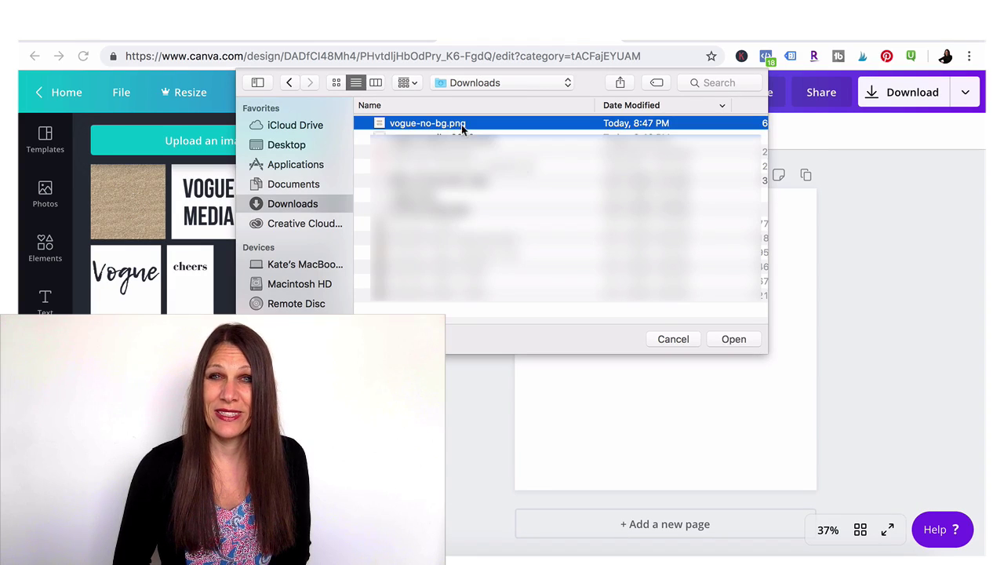
click(726, 341)
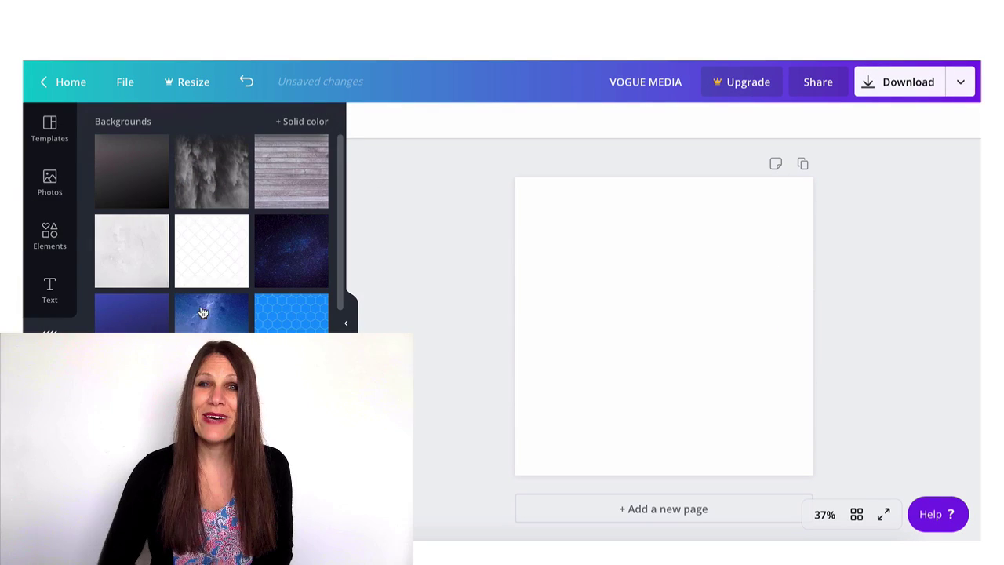
scroll(220, 314, down, 3)
scroll(215, 330, down, 6)
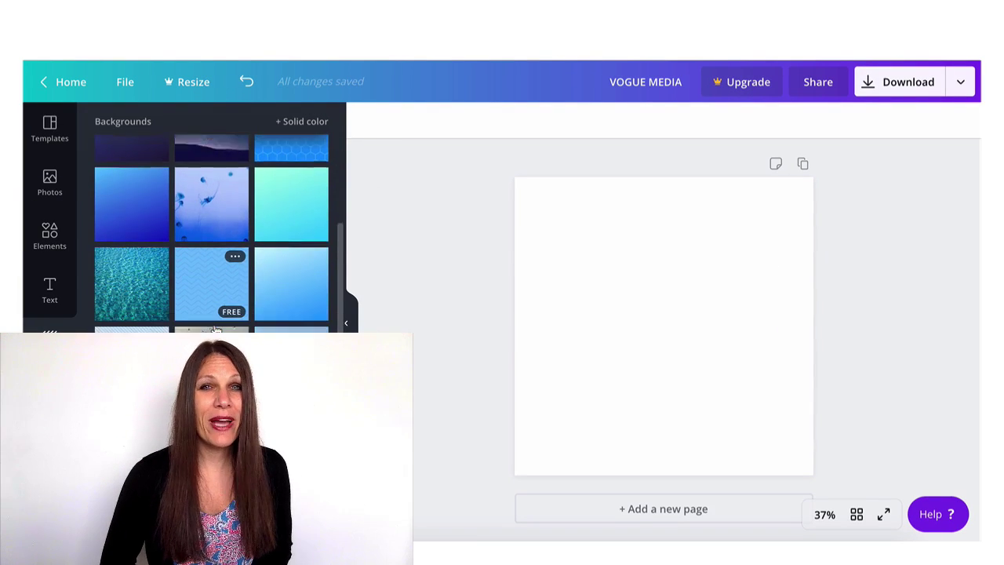
scroll(216, 329, down, 4)
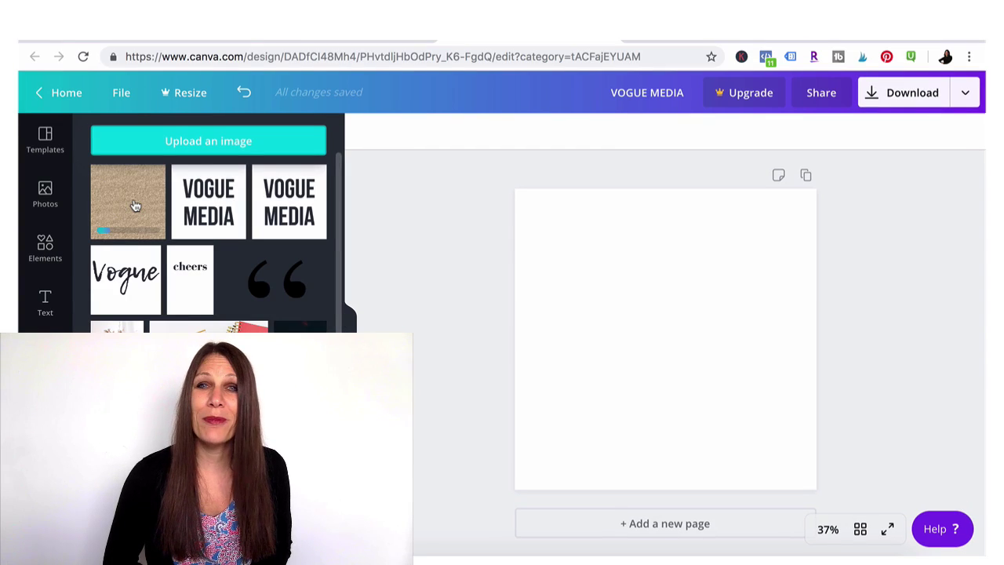
Add the gold glitter image and stretch it to cover the whole page.
click(135, 205)
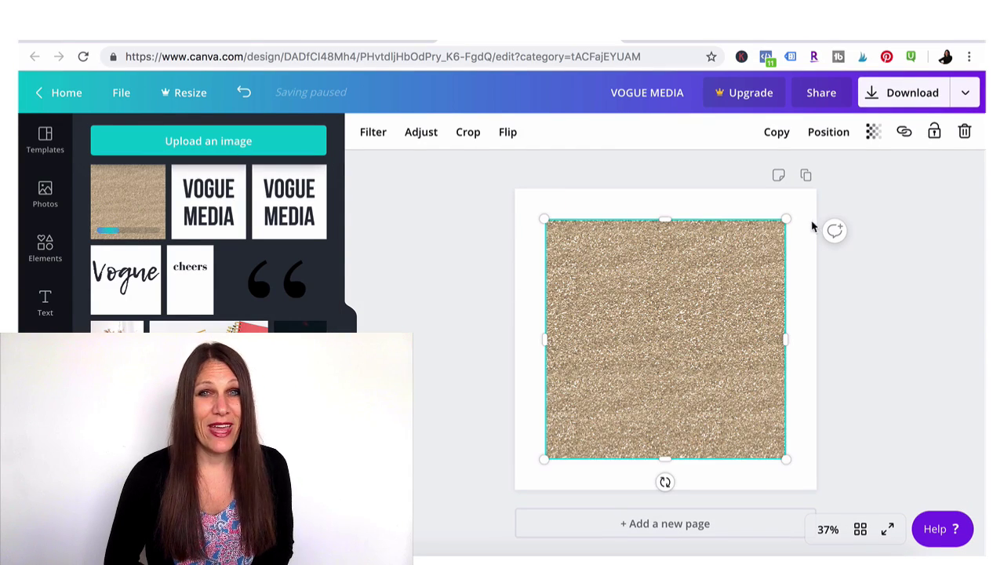
drag(792, 216, 820, 196)
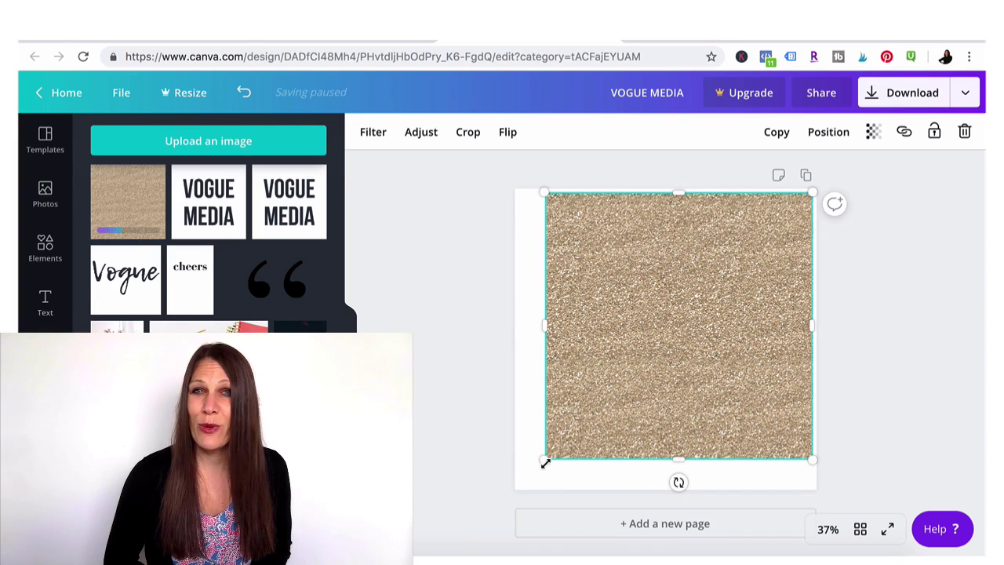
drag(542, 462, 511, 507)
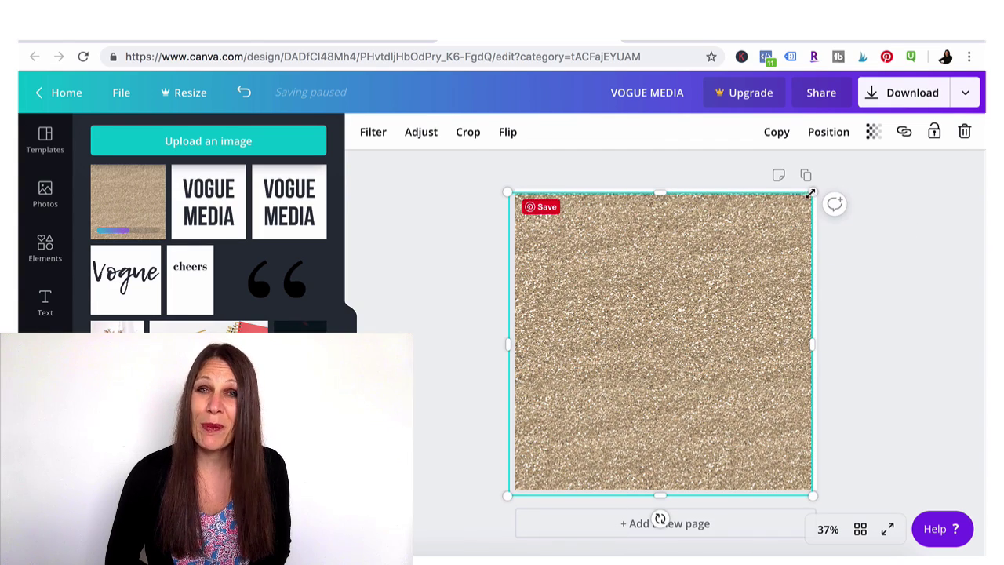
drag(818, 184, 824, 179)
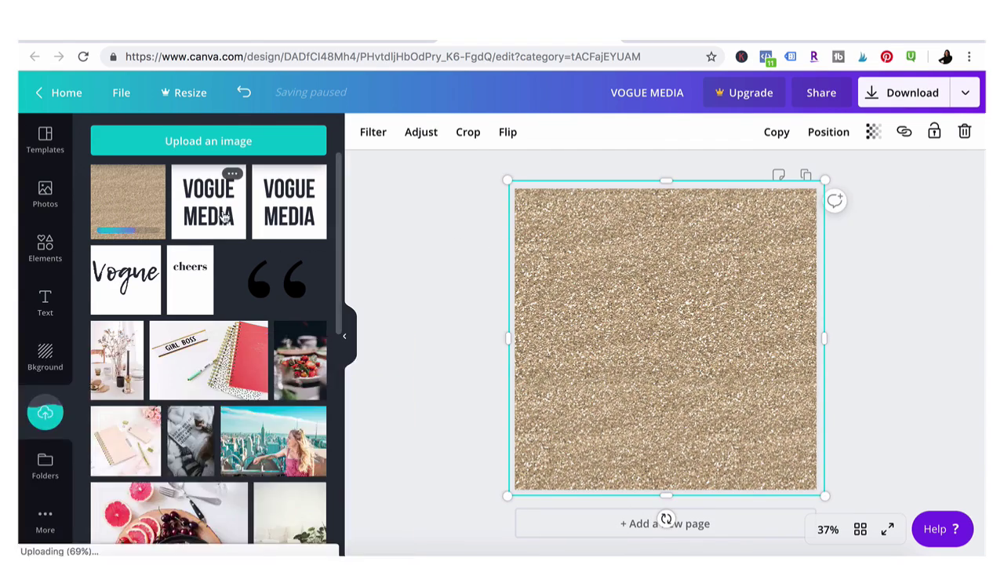
Place the VOGUE MEDIA image over the glitter, enlarge it, and download as PNG.
click(223, 217)
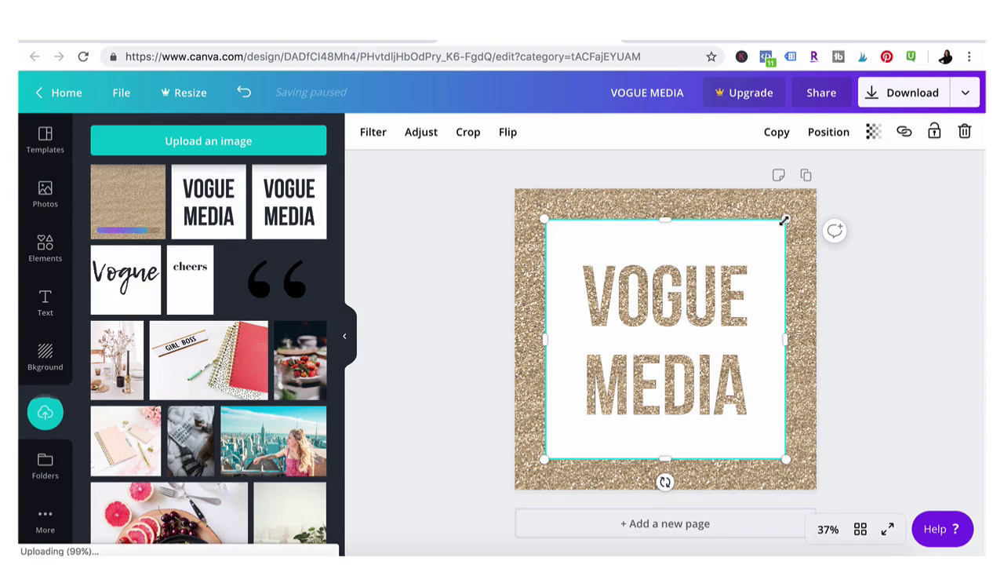
drag(784, 221, 819, 196)
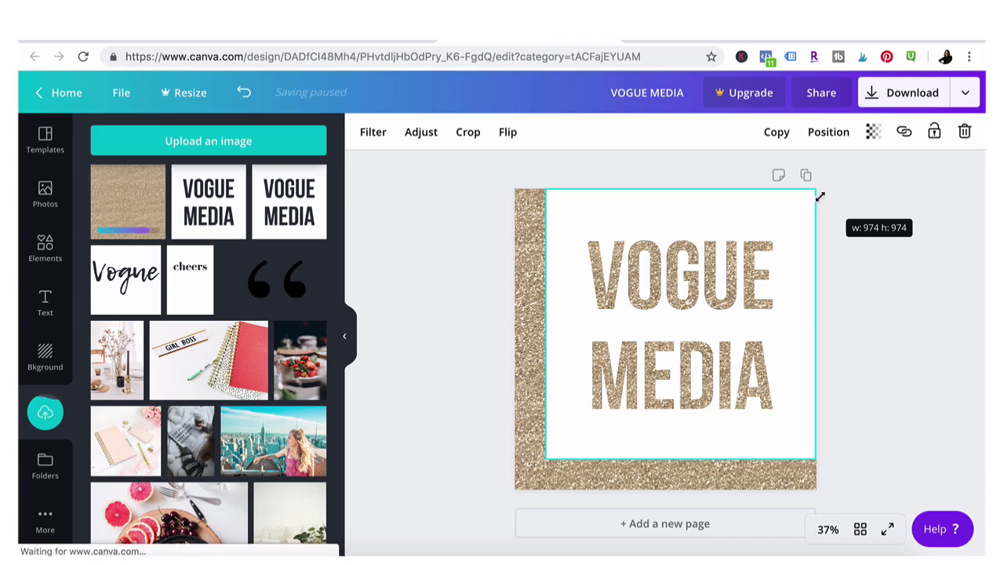
mouse_move(536, 479)
mouse_down()
mouse_move(520, 495)
mouse_move(523, 482)
mouse_up()
click(886, 102)
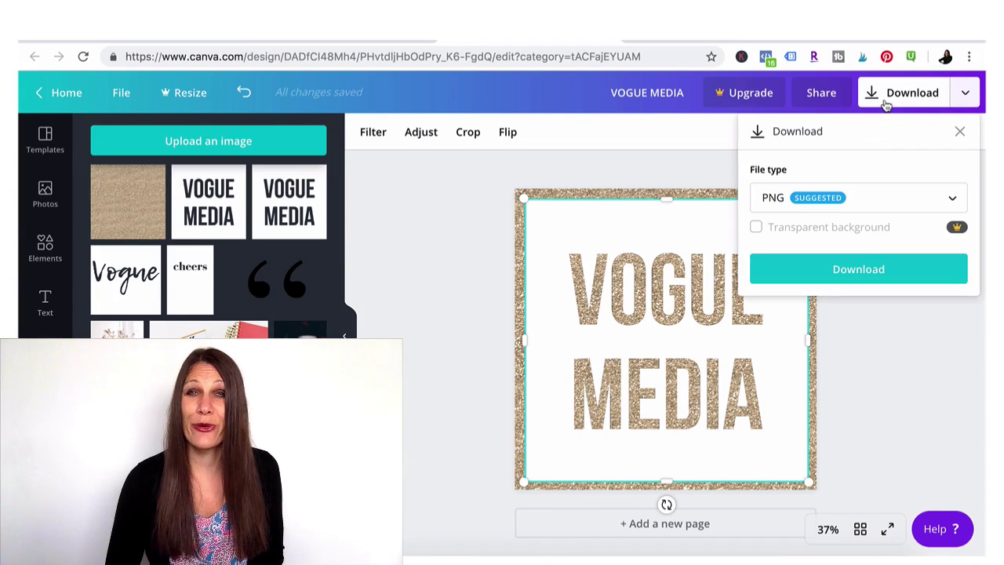
click(859, 271)
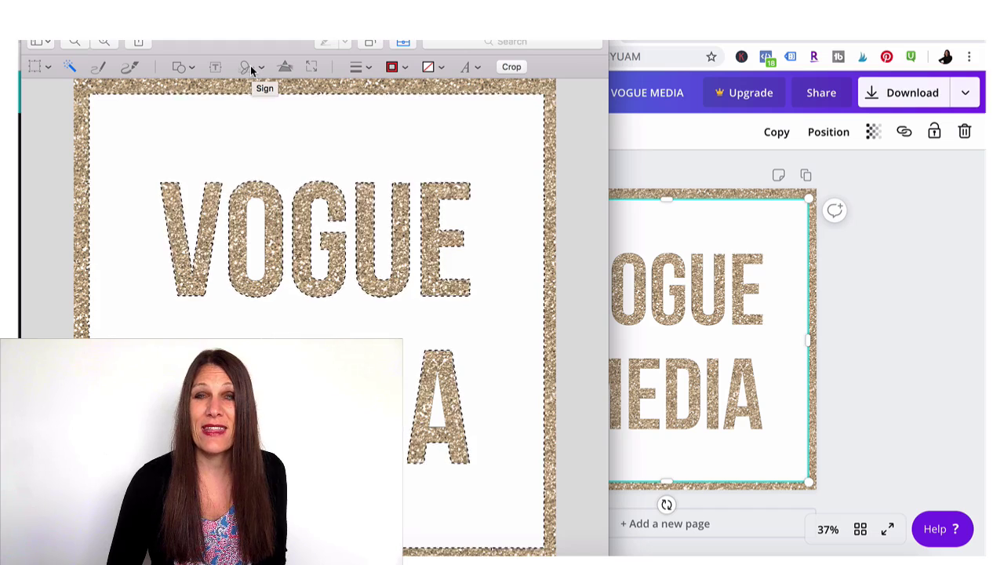
Delete the white background, the white inside the A, and the top, left, bottom and right glitter border strips.
key(Delete)
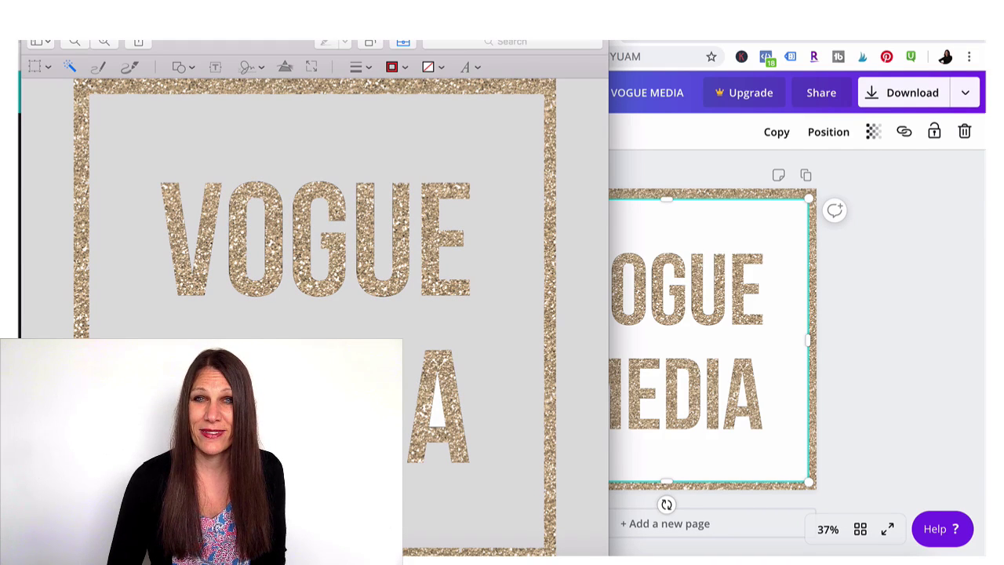
click(437, 401)
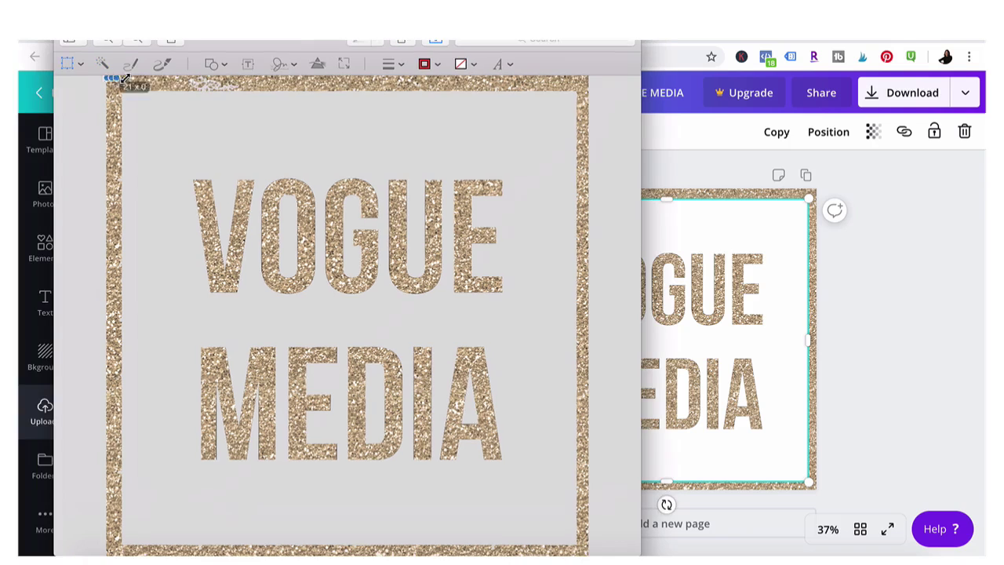
drag(272, 103, 611, 126)
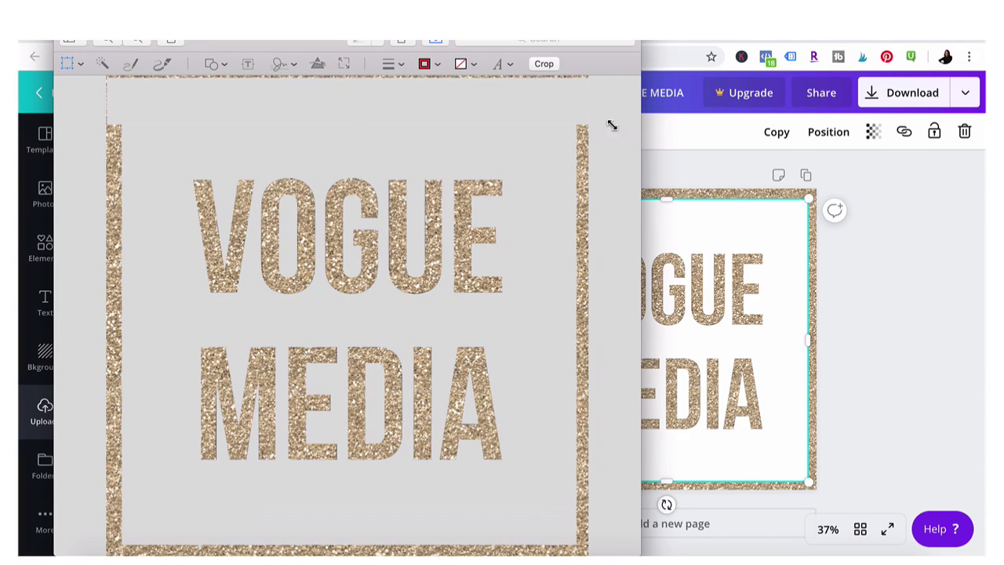
drag(320, 86, 78, 60)
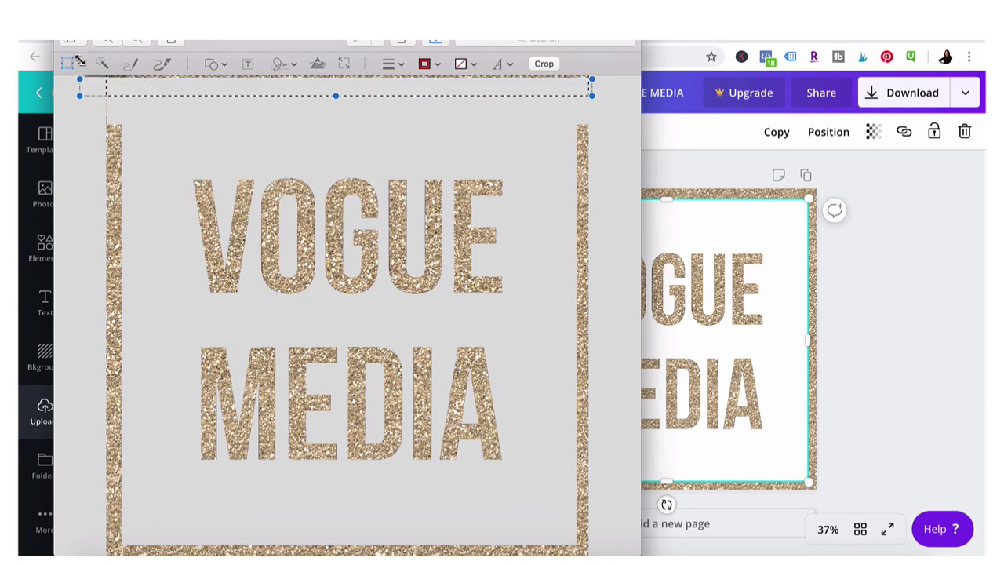
drag(135, 196, 547, 549)
key(Delete)
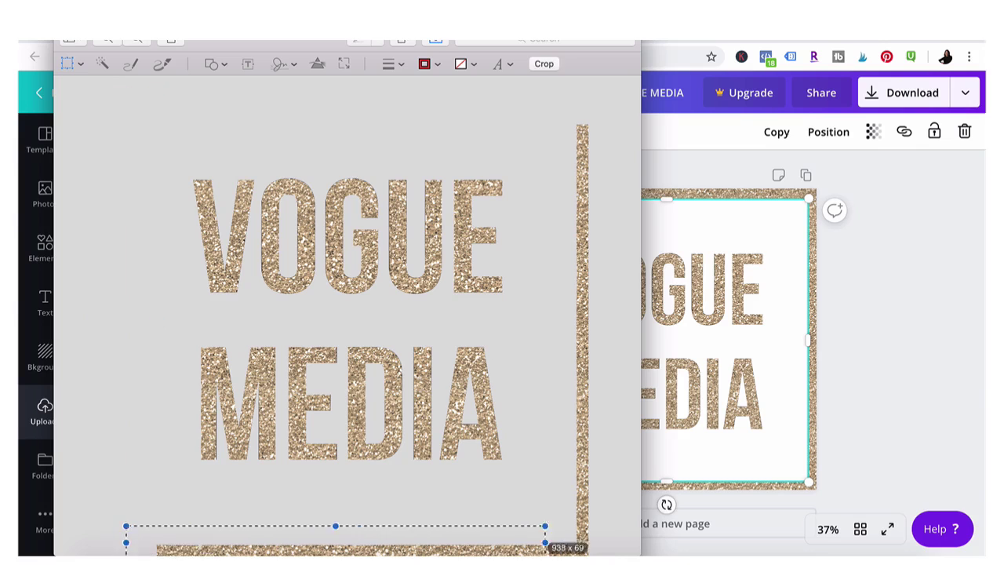
key(Delete)
drag(549, 93, 631, 524)
key(Delete)
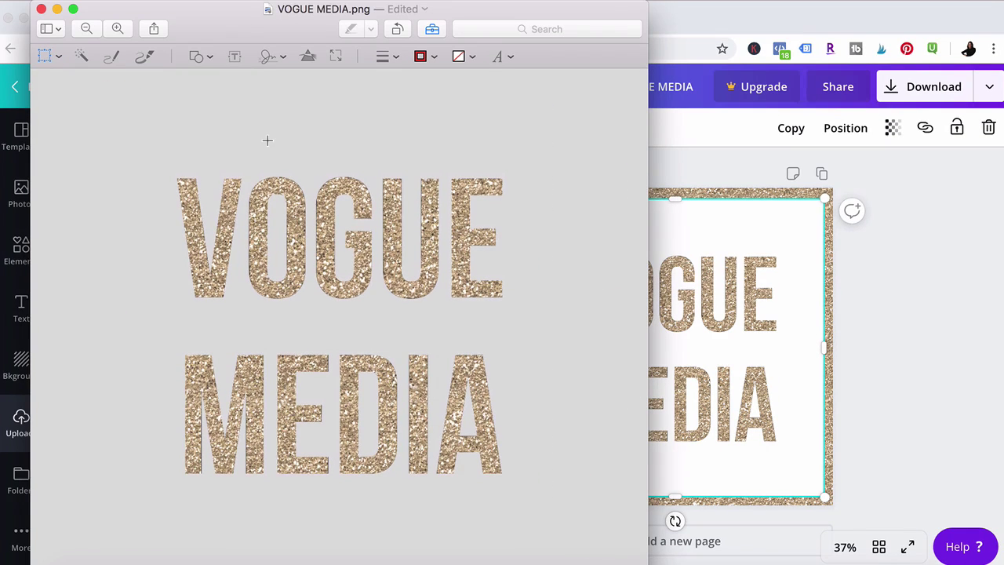
Centre the cut-out VOGUE MEDIA image on the page and apply a blue gradient background.
click(123, 1)
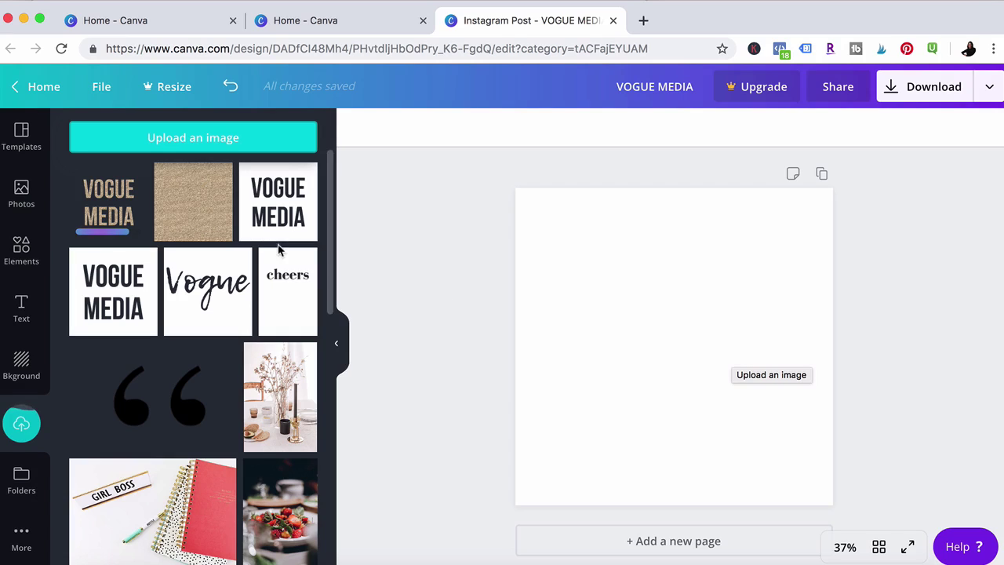
drag(117, 212, 561, 279)
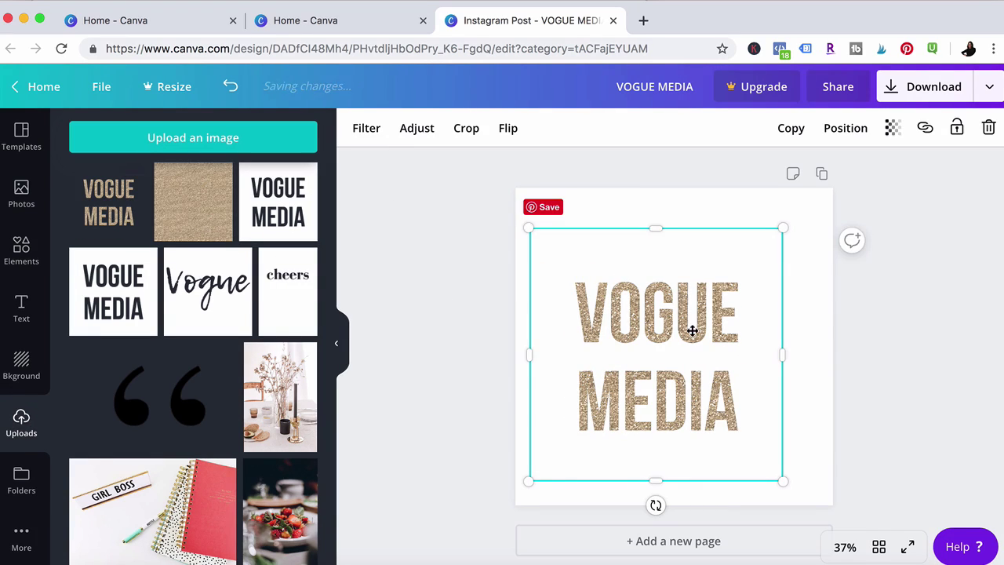
drag(693, 330, 710, 314)
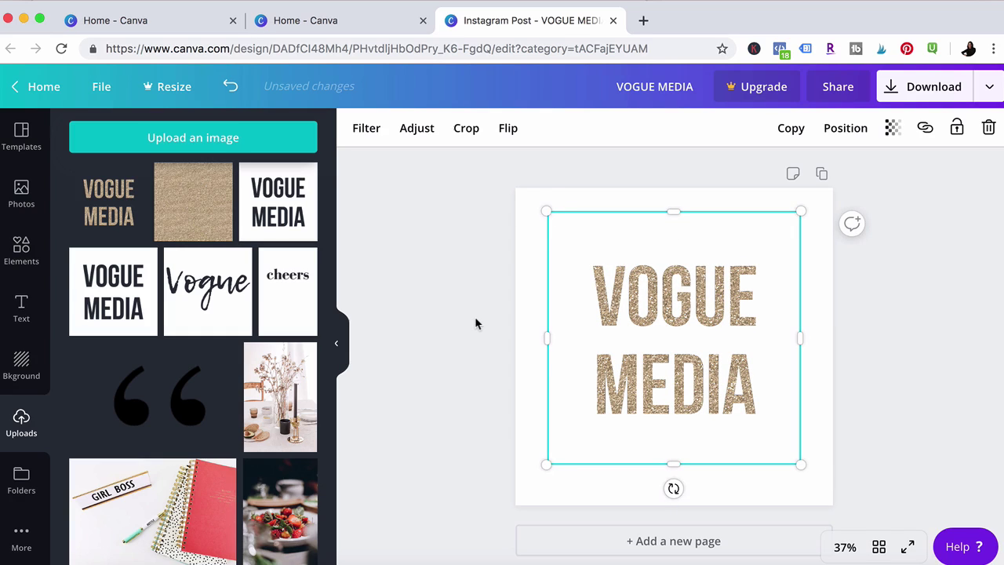
click(474, 320)
click(21, 365)
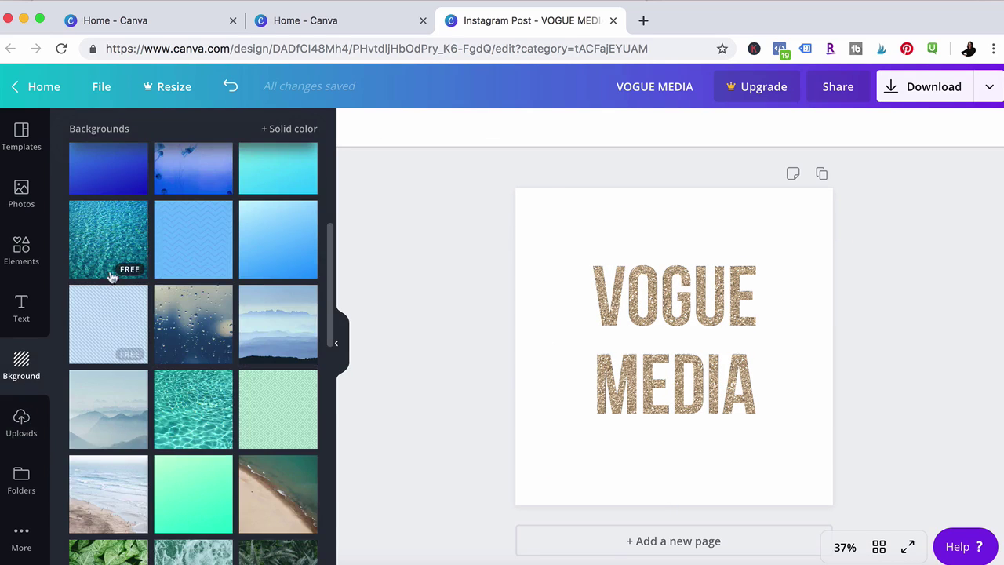
click(121, 174)
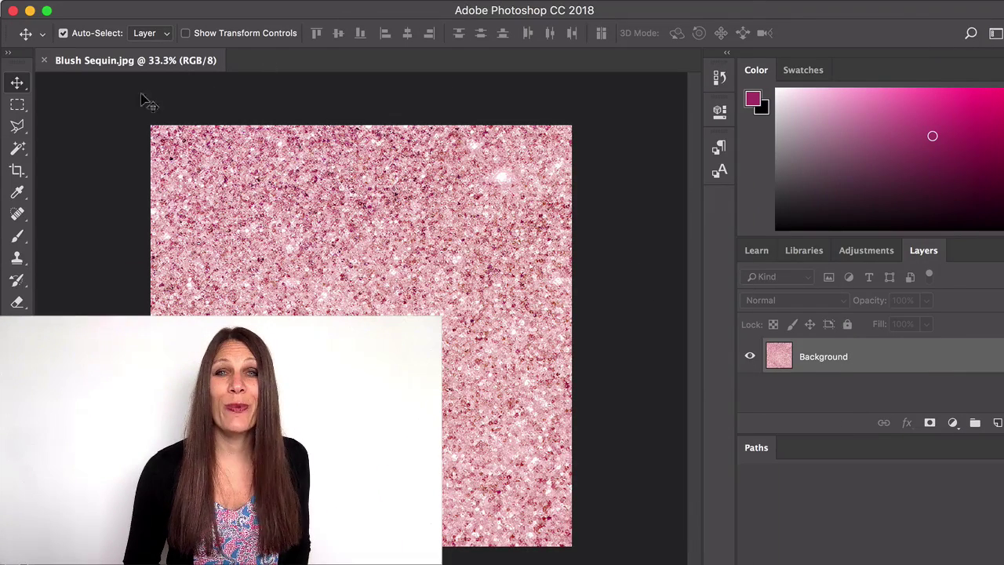
Add a text layer reading VOGUE at 160 pt on the sequin image.
key(t)
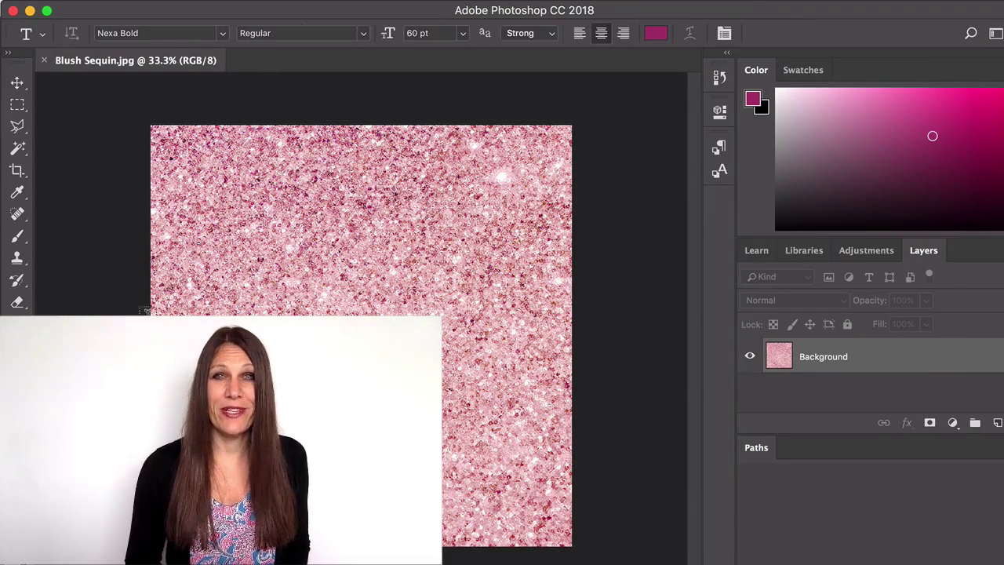
click(234, 282)
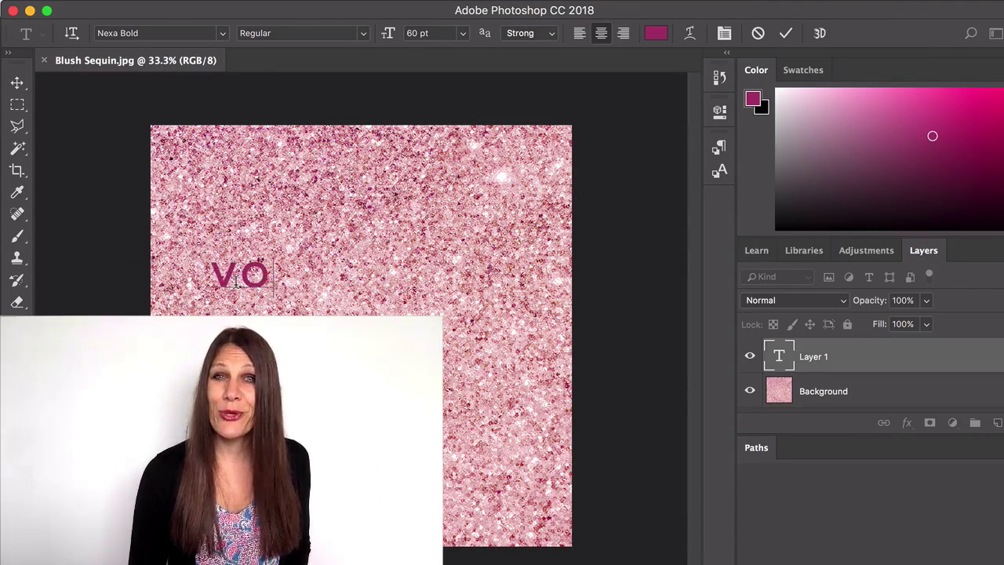
drag(302, 273, 146, 276)
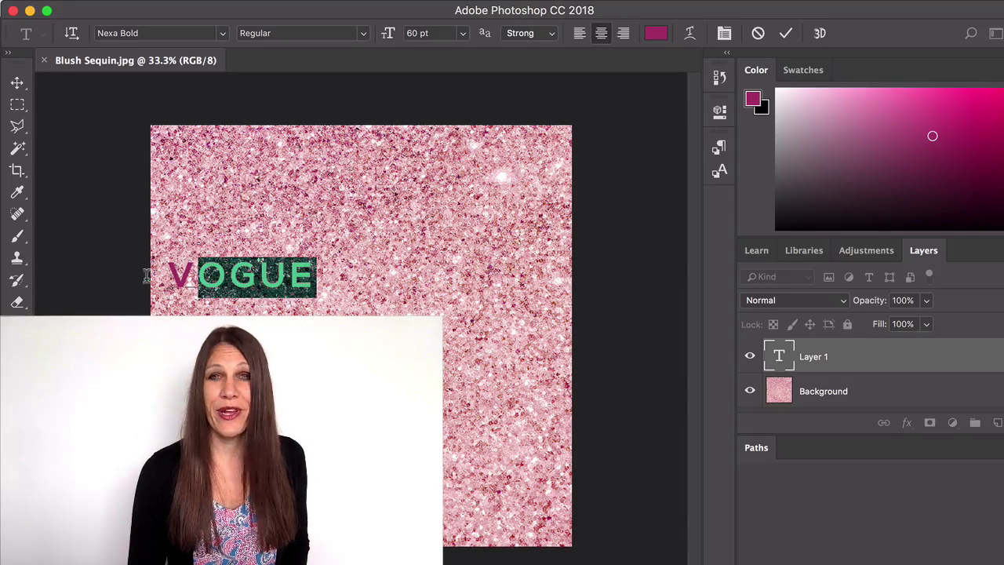
click(415, 33)
text(160)
key(Return)
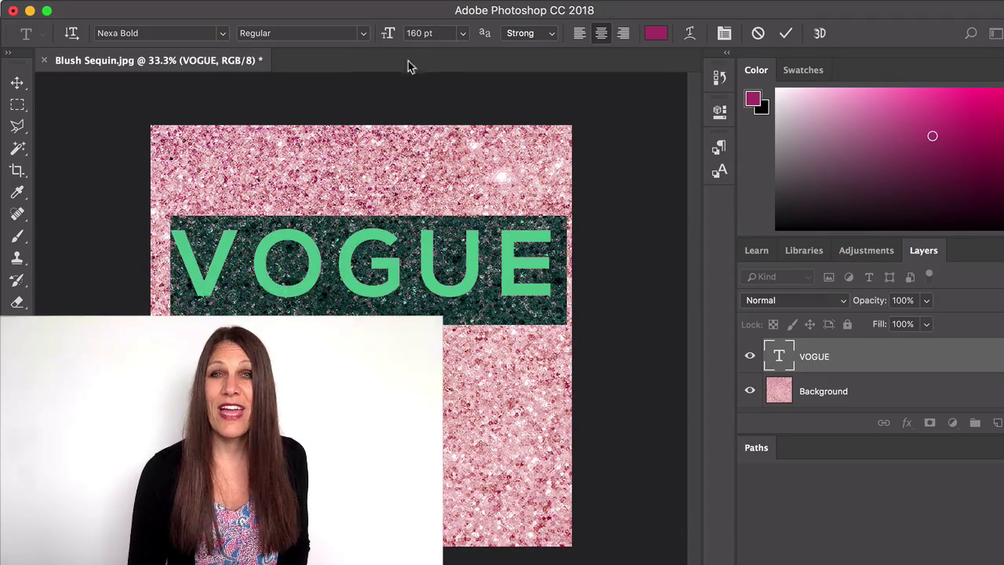
click(208, 163)
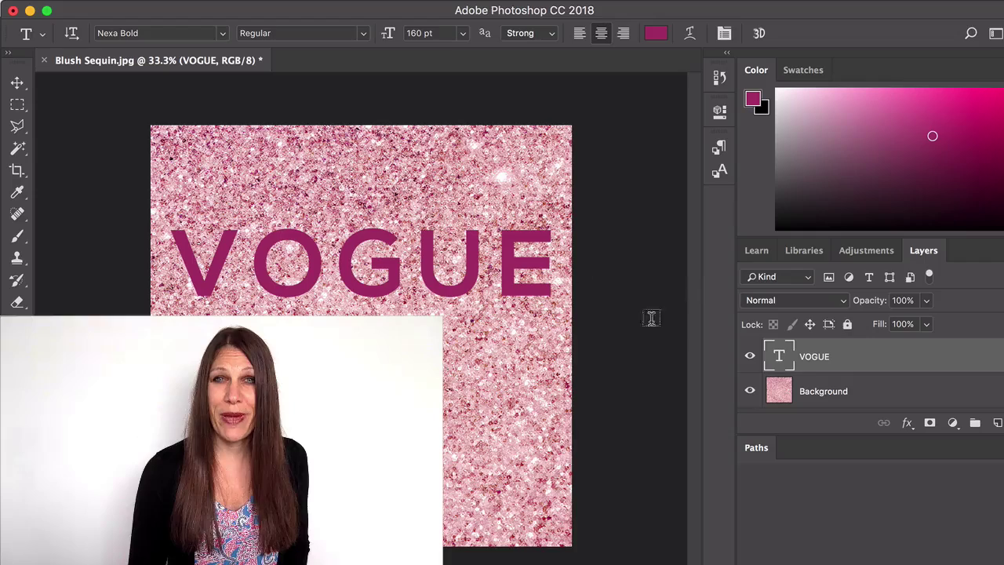
Convert the background to Layer 0, move it above VOGUE, and clip it to the text.
double_click(824, 391)
key(Return)
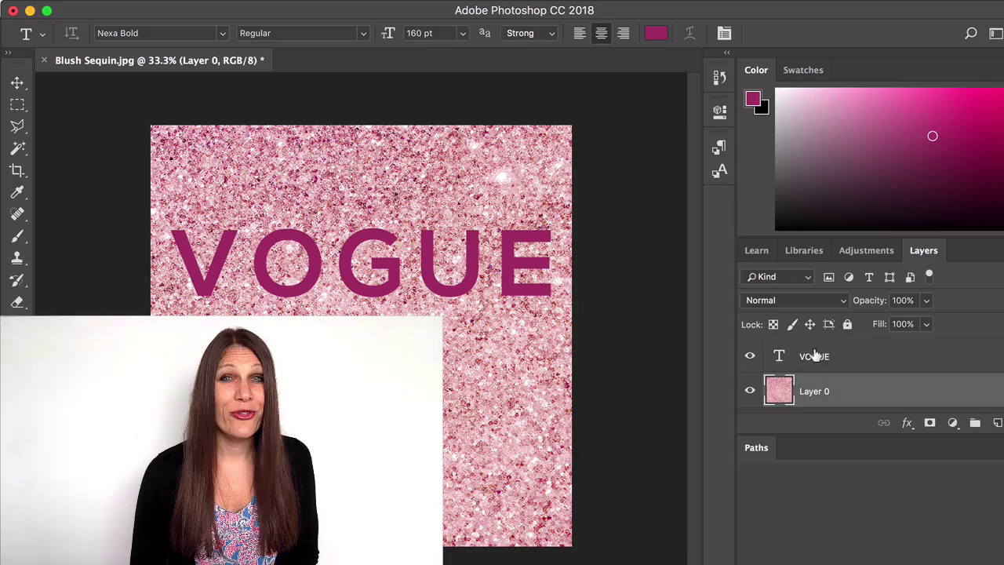
drag(849, 391, 816, 400)
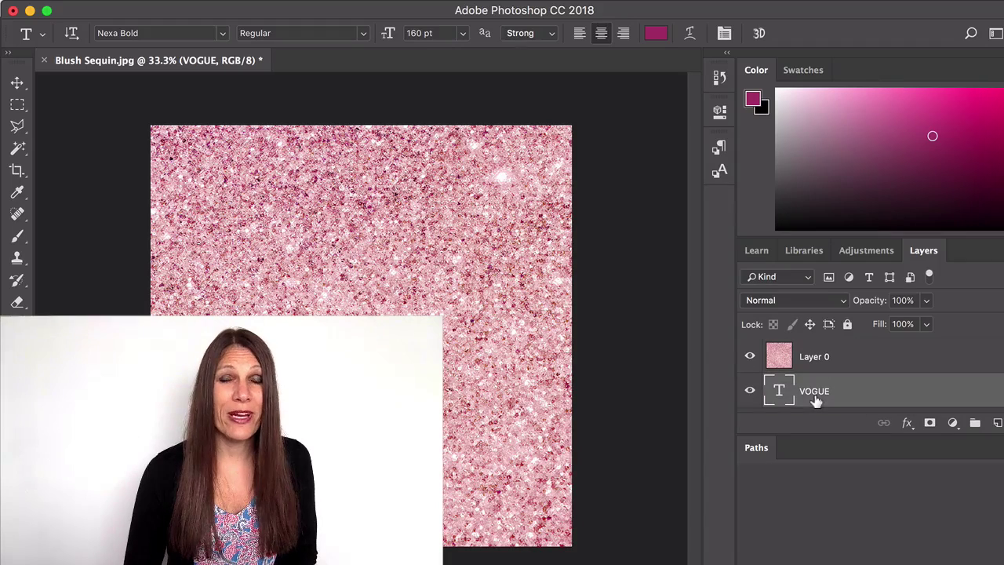
click(284, 1)
click(333, 284)
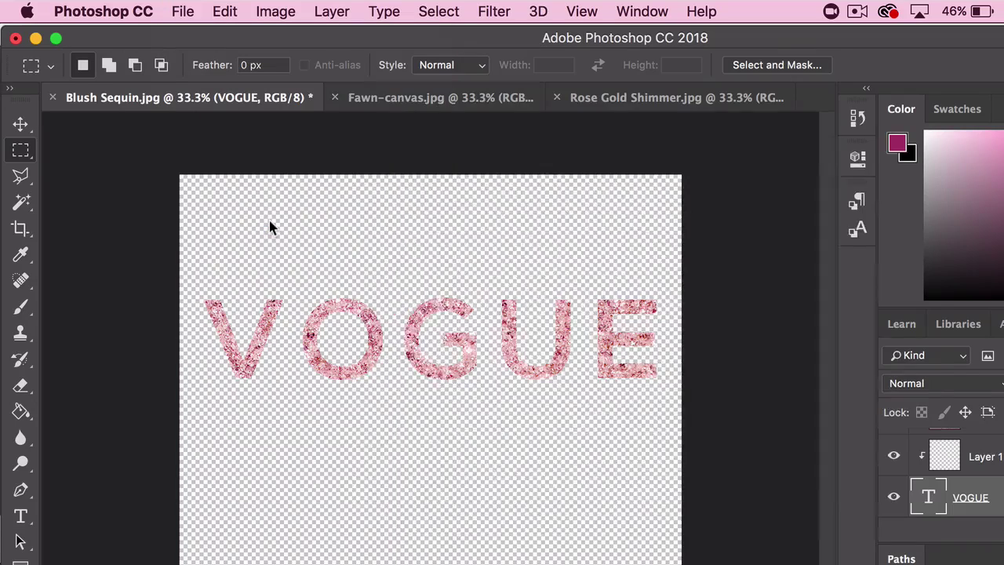
Save a PNG copy of the image as Blush Sequin.png.
click(648, 274)
click(657, 530)
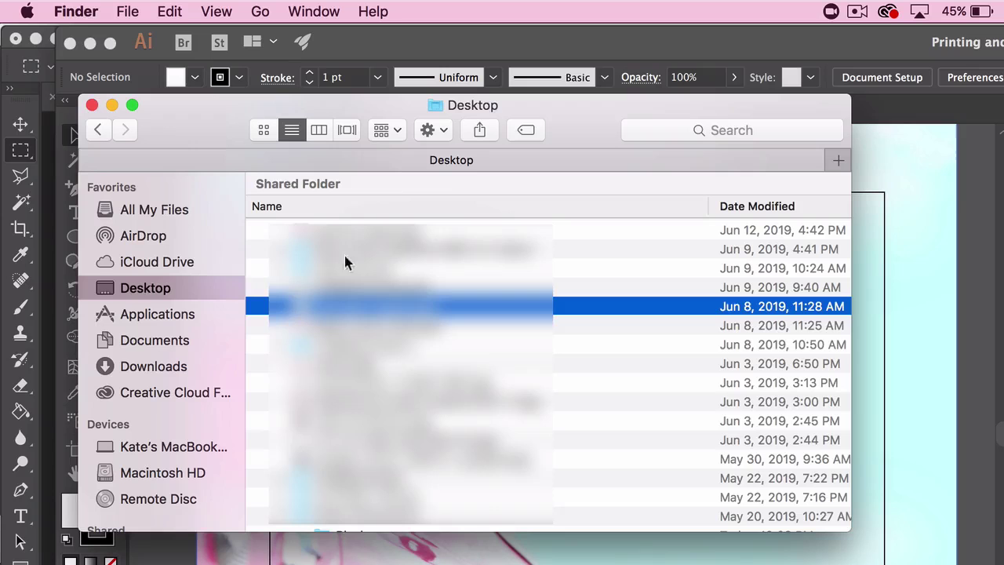
click(175, 212)
Select the newly saved Blush Sequin.png at the top of All My Files in Finder.
click(308, 210)
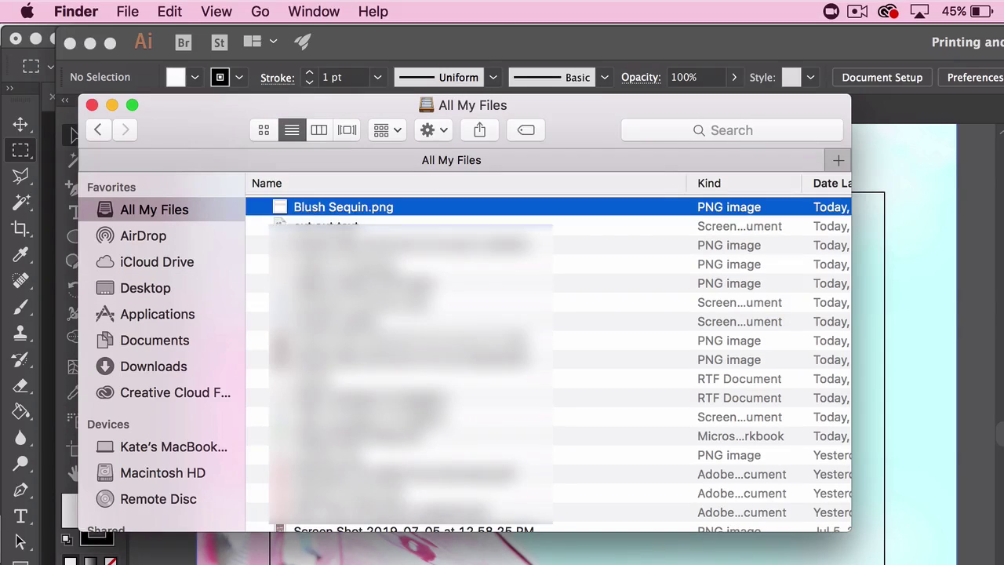